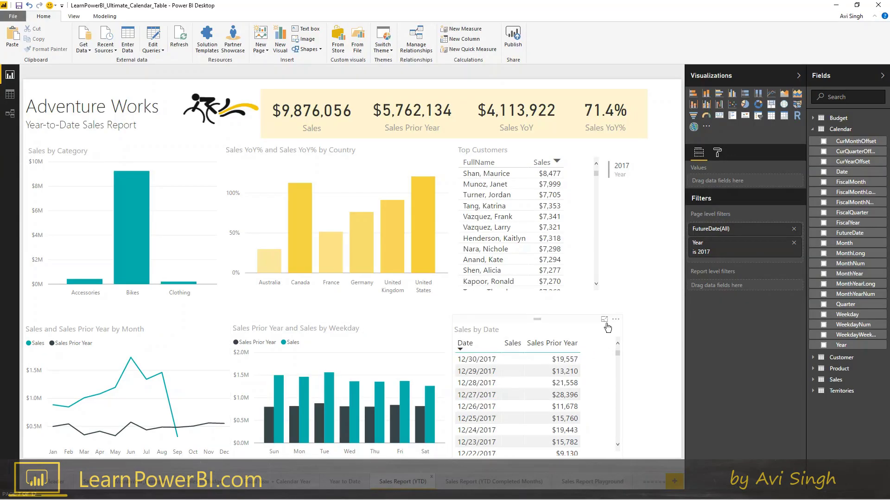
- View the Sales by Date table in focus mode, examine its September 2017 rows and widen the Sales column
{"action": "left_click", "coordinate": [604, 320]}
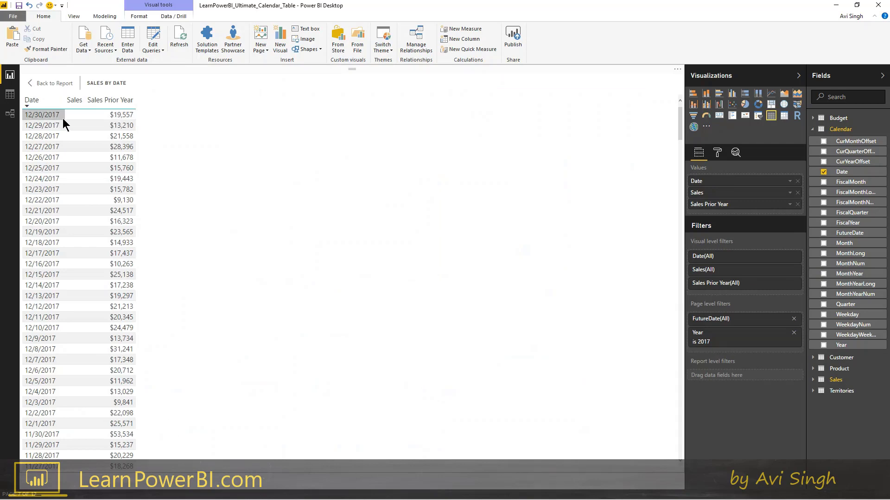
{"action": "scroll", "coordinate": [174, 286], "scroll_direction": "down", "scroll_amount": 5}
{"action": "scroll", "coordinate": [174, 288], "scroll_direction": "down", "scroll_amount": 20}
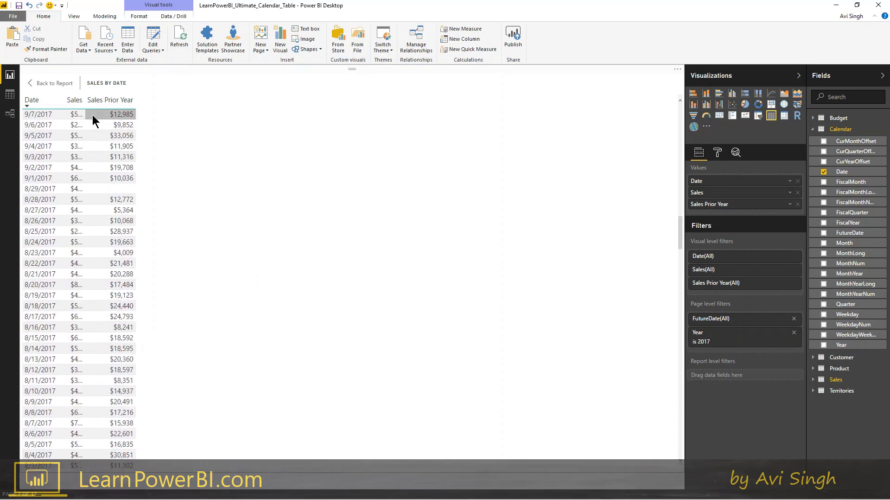
{"action": "scroll", "coordinate": [90, 139], "scroll_direction": "up", "scroll_amount": 5}
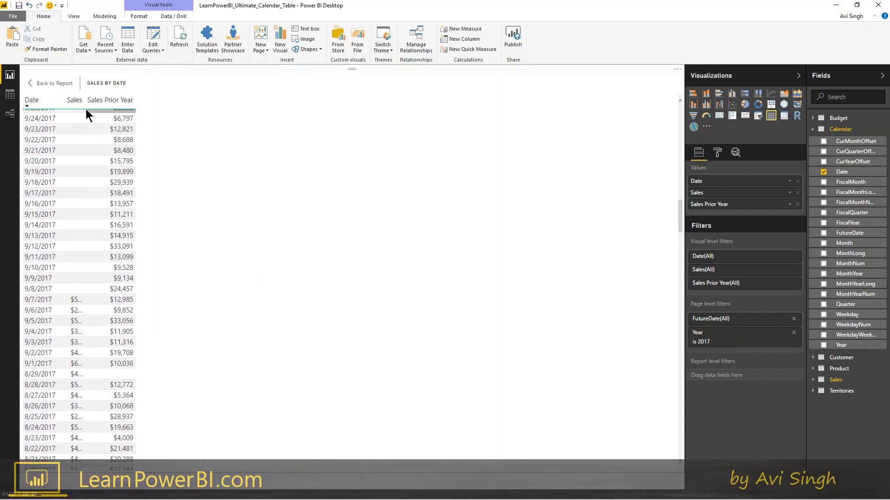
{"action": "left_click_drag", "start_coordinate": [85, 102], "coordinate": [96, 101]}
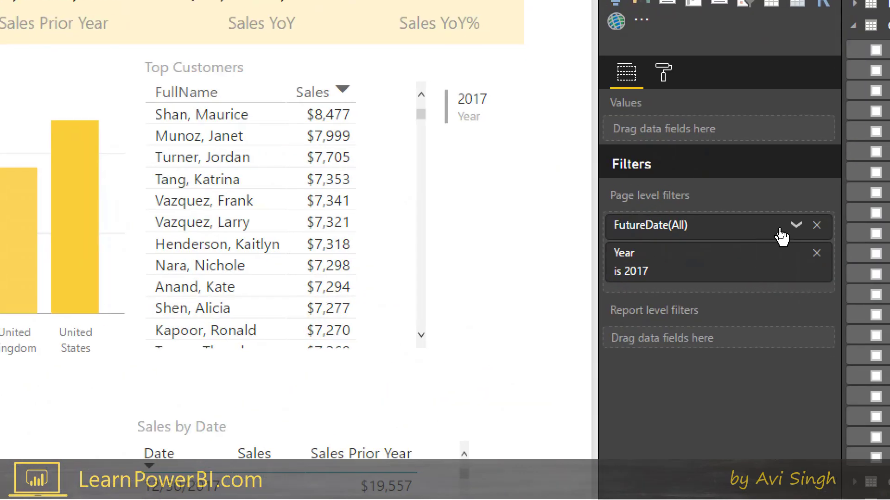
- Set the page-level FutureDate filter to include all values except Future
{"action": "left_click", "coordinate": [783, 229]}
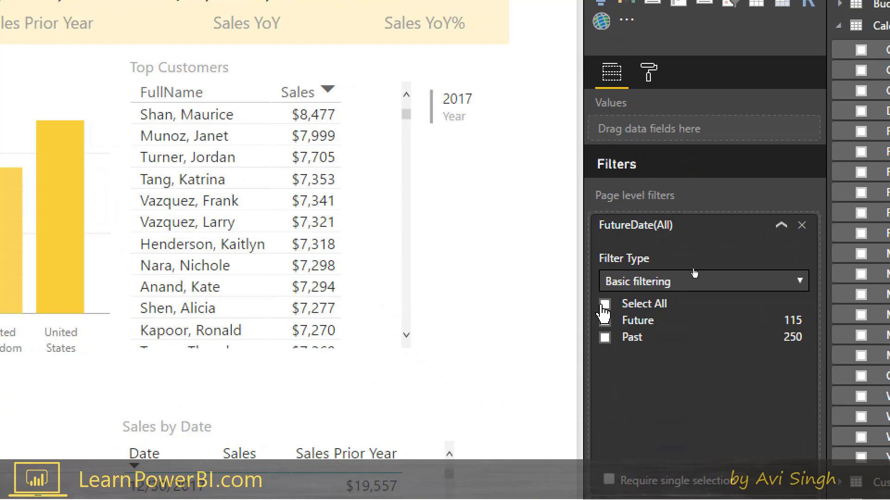
{"action": "left_click", "coordinate": [605, 304]}
{"action": "left_click", "coordinate": [605, 322]}
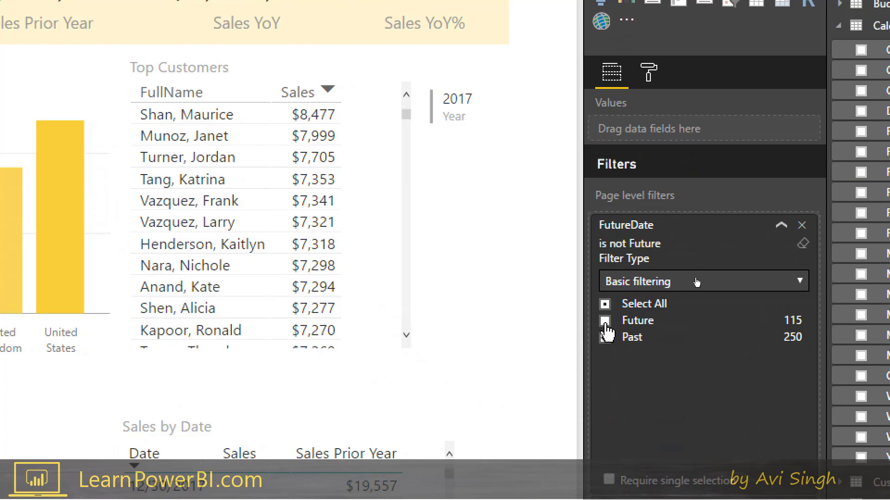
{"action": "left_click", "coordinate": [781, 227]}
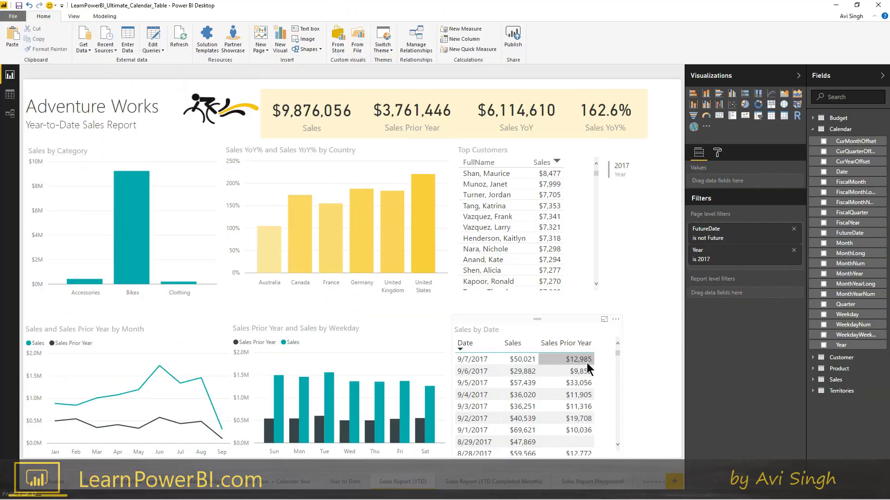
- Examine the Sales by Date table and the monthly Sales and Sales Prior Year chart in focus mode
{"action": "left_click", "coordinate": [604, 319]}
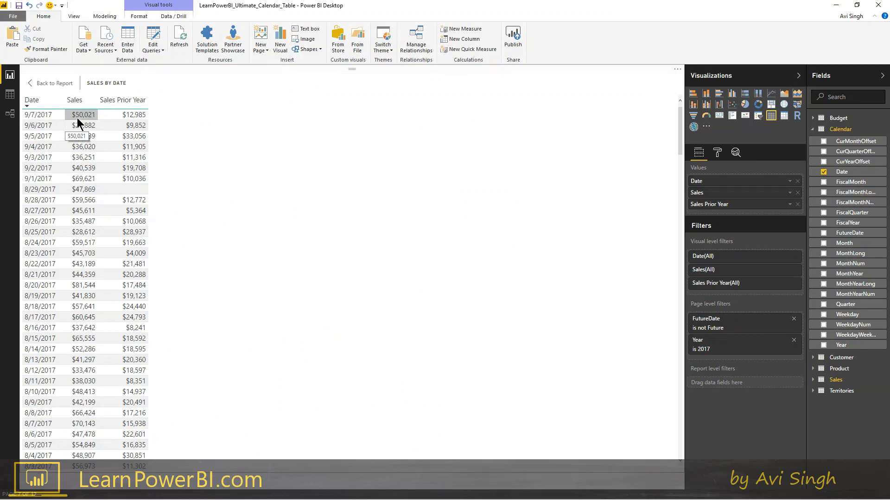
{"action": "left_click", "coordinate": [55, 84]}
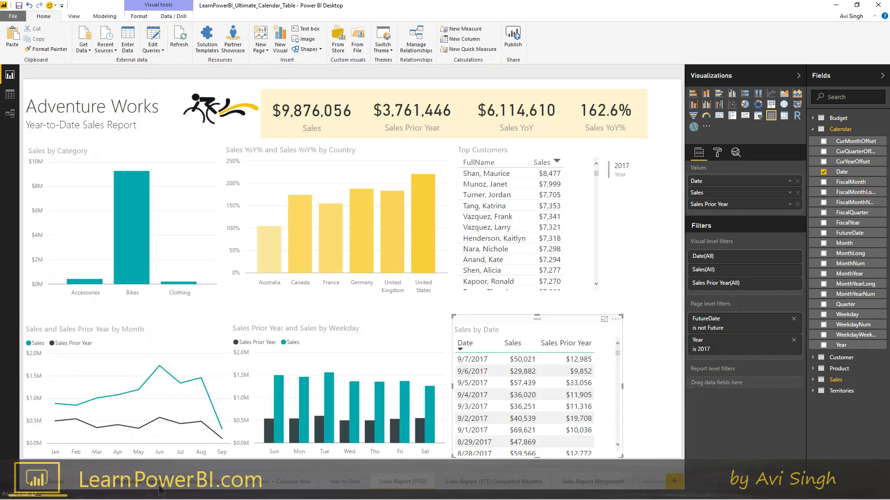
{"action": "left_click", "coordinate": [214, 320]}
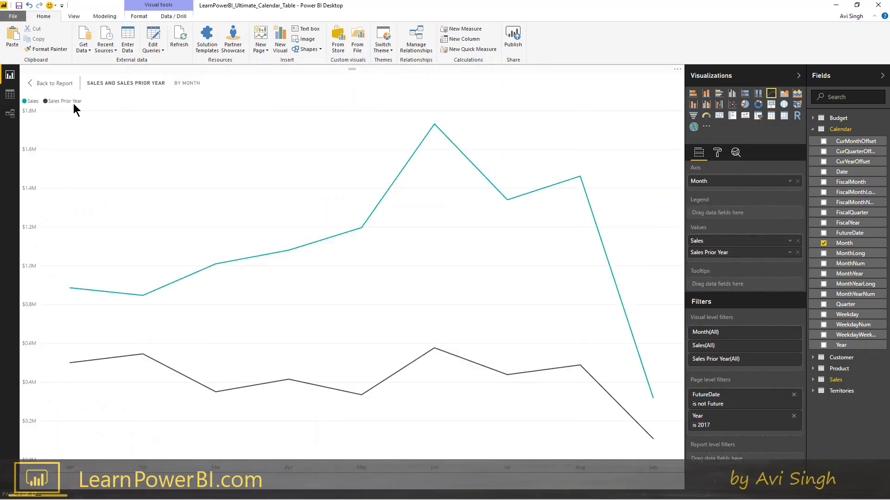
{"action": "left_click", "coordinate": [56, 84]}
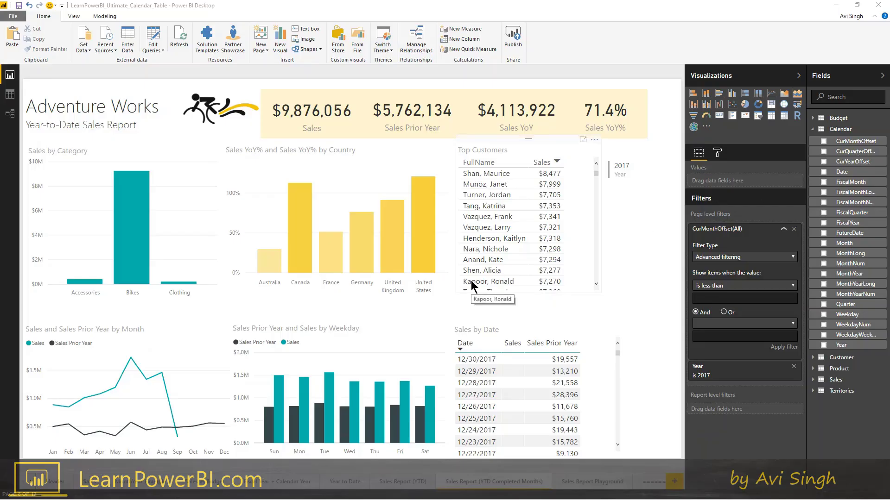
- On the Sales Report (YTD Completed Months) page, apply an advanced CurMonthOffset filter showing values less than 0
{"action": "left_click", "coordinate": [783, 228]}
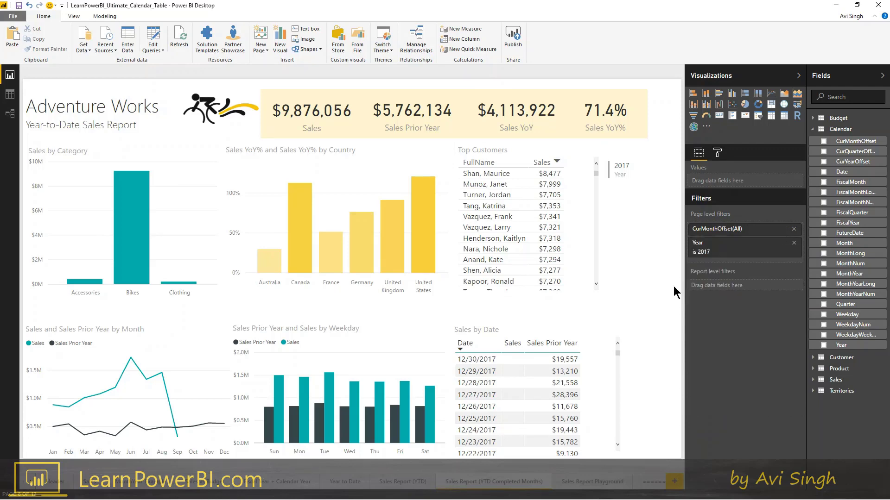
{"action": "left_click", "coordinate": [783, 230]}
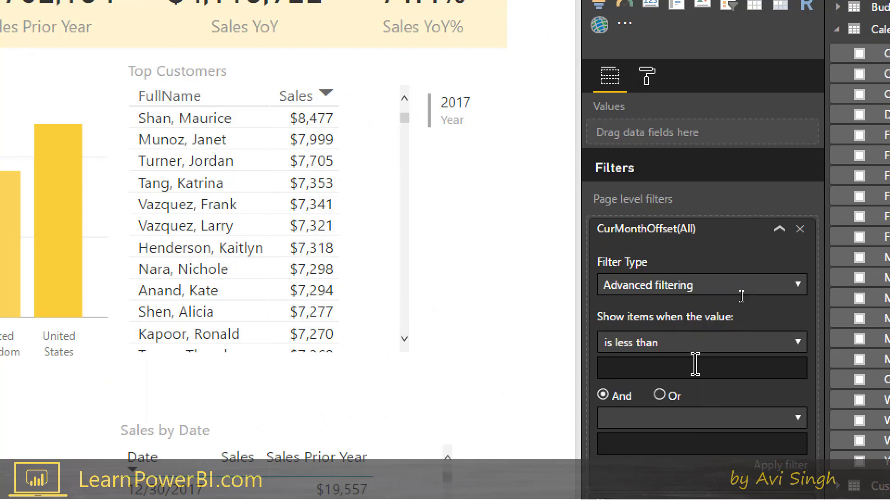
{"action": "type", "text": "0"}
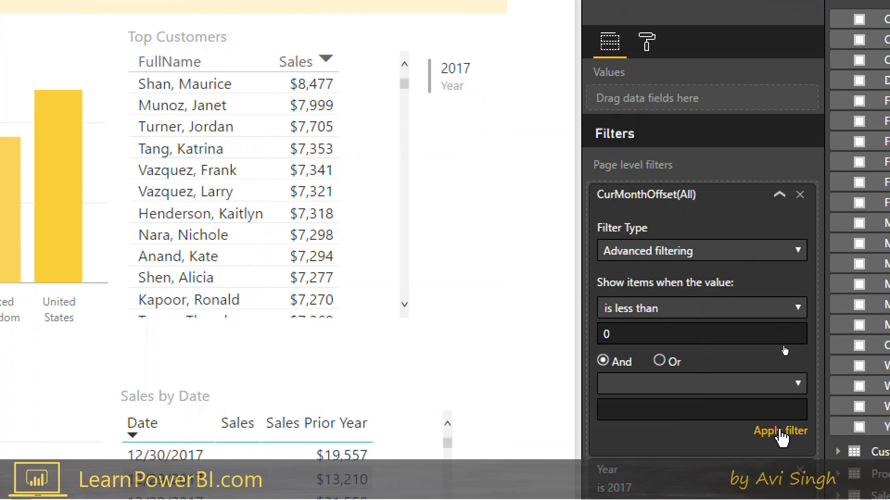
{"action": "left_click", "coordinate": [780, 465]}
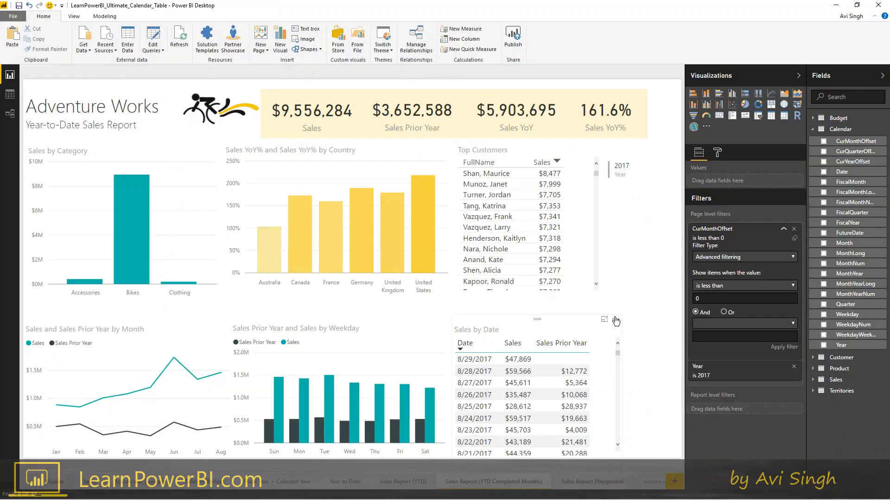
- Collapse the side panes to enlarge the report and examine the Sales by Date table in focus mode
{"action": "left_click", "coordinate": [798, 76]}
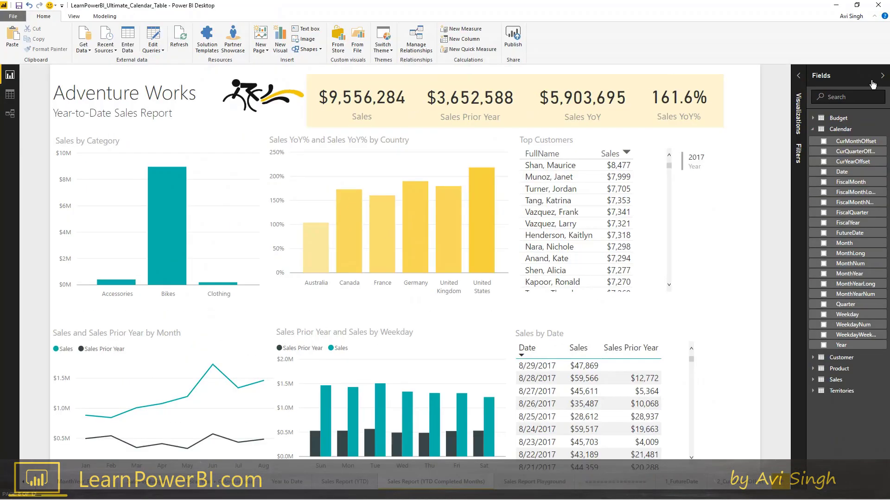
{"action": "left_click", "coordinate": [882, 75]}
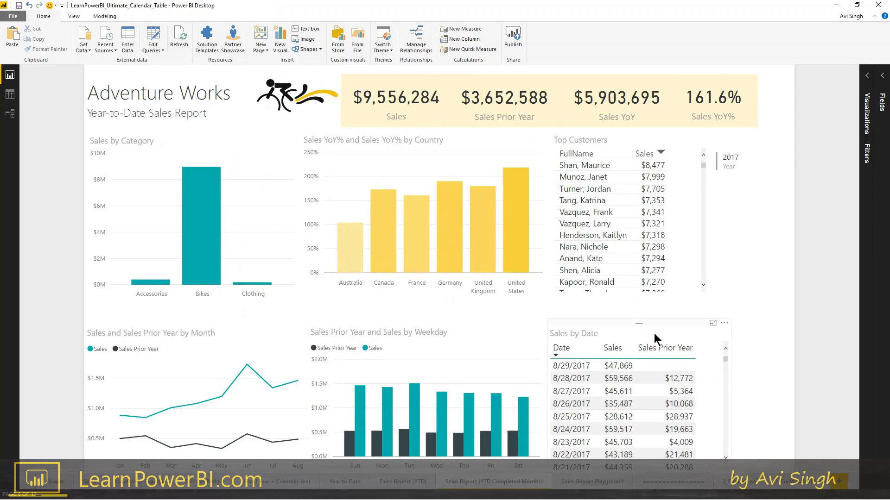
{"action": "left_click", "coordinate": [713, 323]}
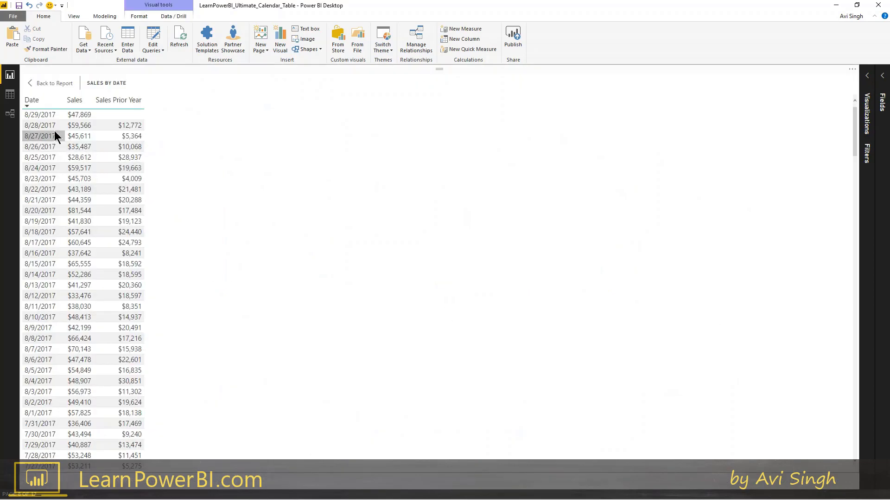
{"action": "left_click", "coordinate": [52, 84]}
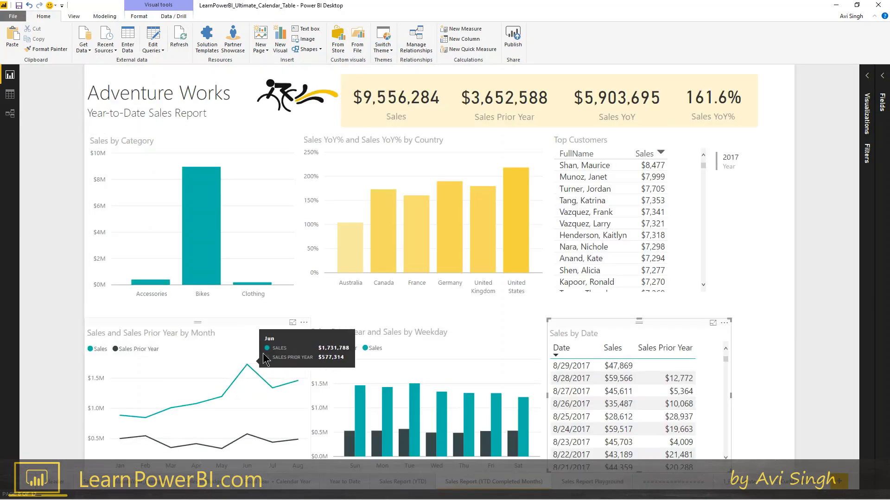
- Examine the monthly Sales and Sales Prior Year chart through August in focus mode and check the page-level filters
{"action": "left_click", "coordinate": [292, 322]}
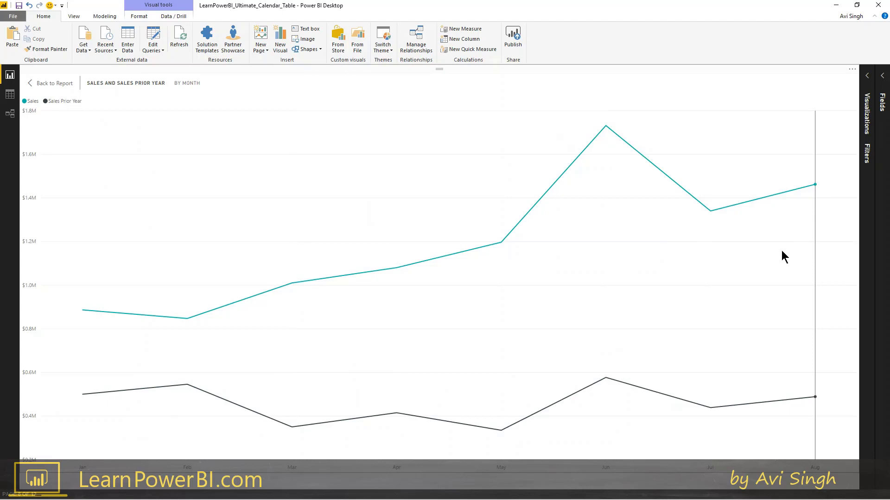
{"action": "mouse_move", "coordinate": [710, 257]}
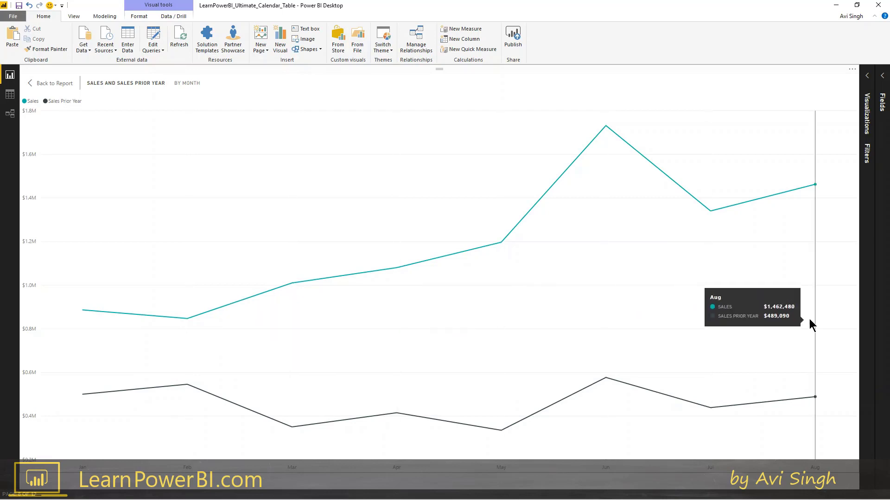
{"action": "left_click", "coordinate": [58, 88]}
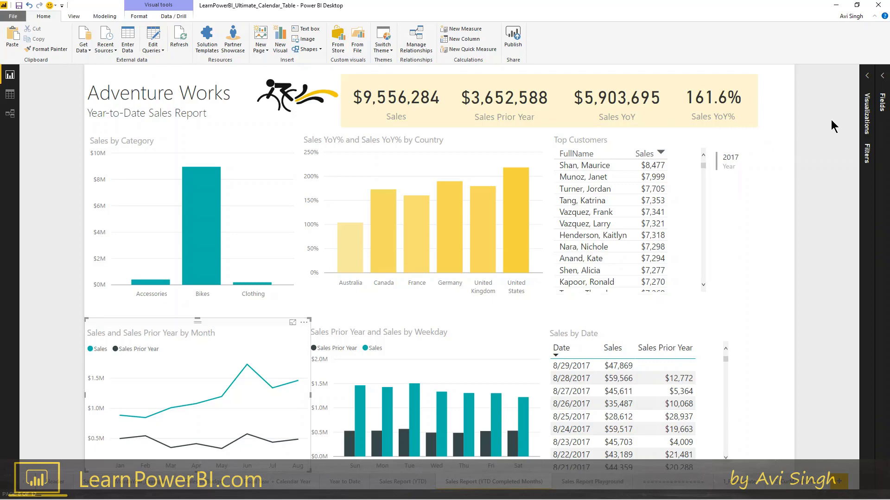
{"action": "left_click", "coordinate": [868, 77]}
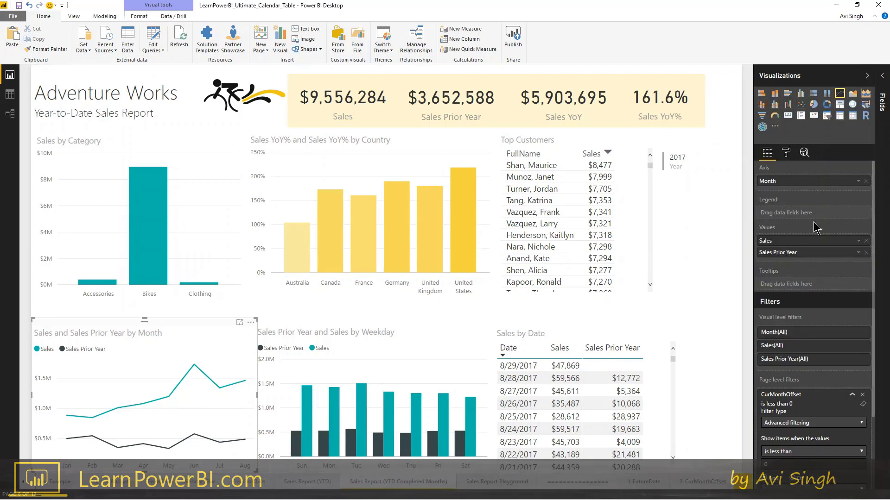
{"action": "left_click", "coordinate": [867, 76]}
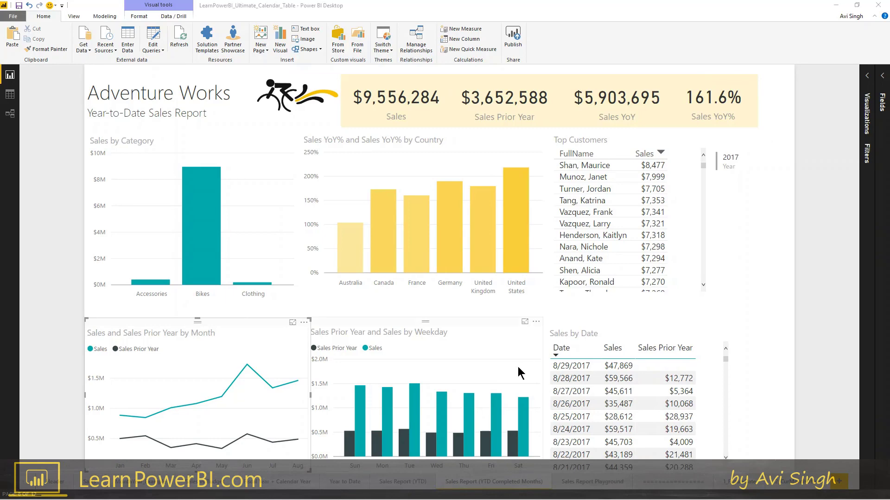
- On the Sales Report Playground page, set the first CurQuarterOffset filter condition to less than or equal to -1
{"action": "left_click", "coordinate": [571, 484]}
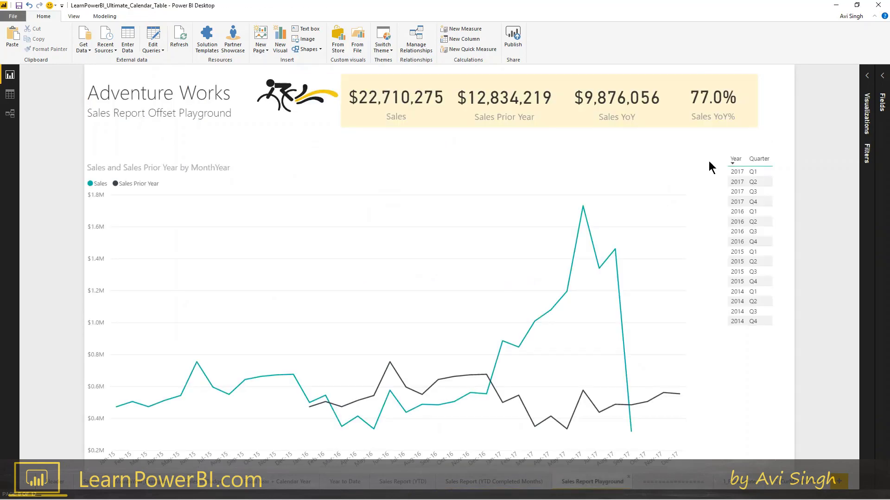
{"action": "left_click", "coordinate": [865, 93]}
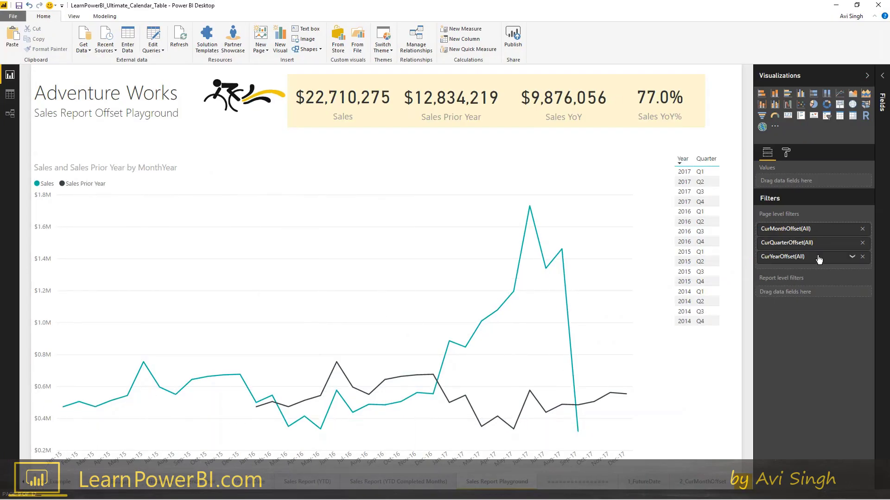
{"action": "left_click", "coordinate": [852, 245]}
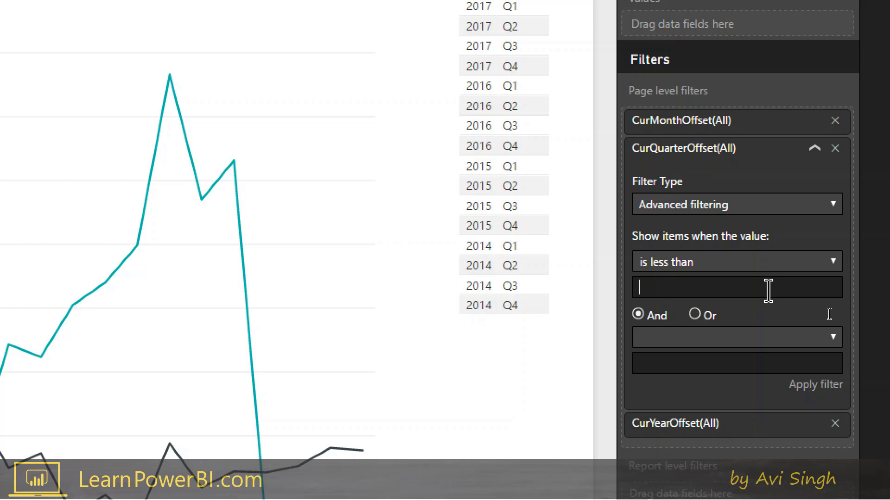
{"action": "left_click", "coordinate": [769, 290]}
{"action": "type", "text": "-1"}
{"action": "left_click", "coordinate": [772, 264]}
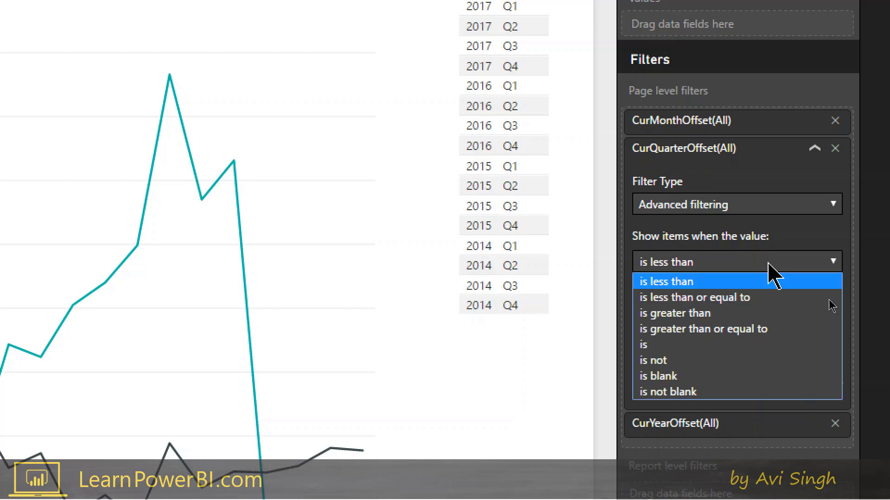
{"action": "left_click", "coordinate": [713, 298]}
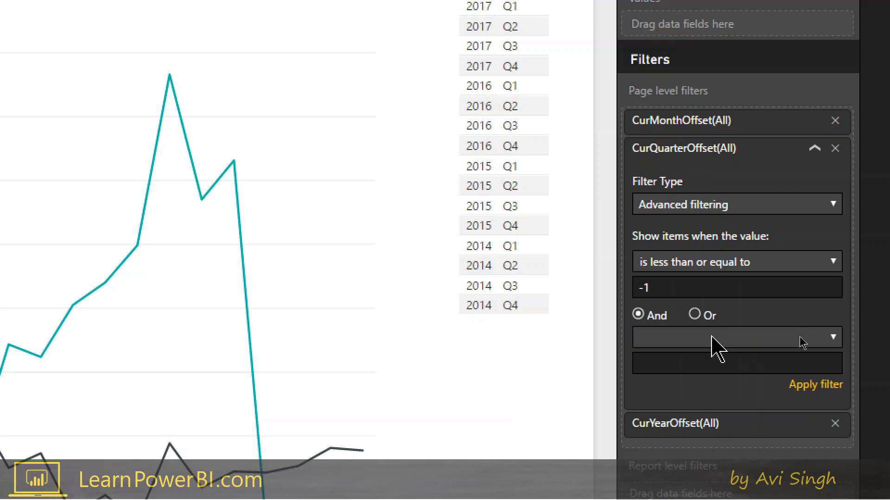
- Add an And condition of greater than or equal to -3 to the CurQuarterOffset filter and apply it
{"action": "left_click", "coordinate": [708, 338]}
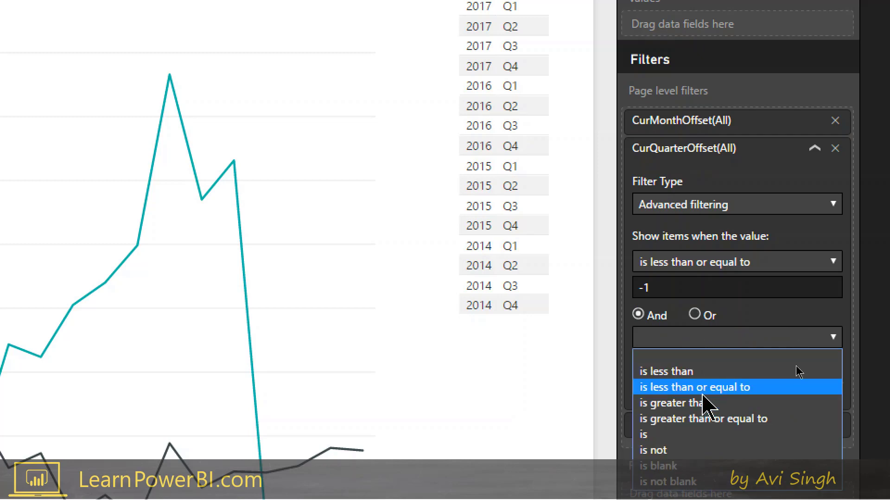
{"action": "left_click", "coordinate": [706, 389]}
{"action": "left_click", "coordinate": [804, 339]}
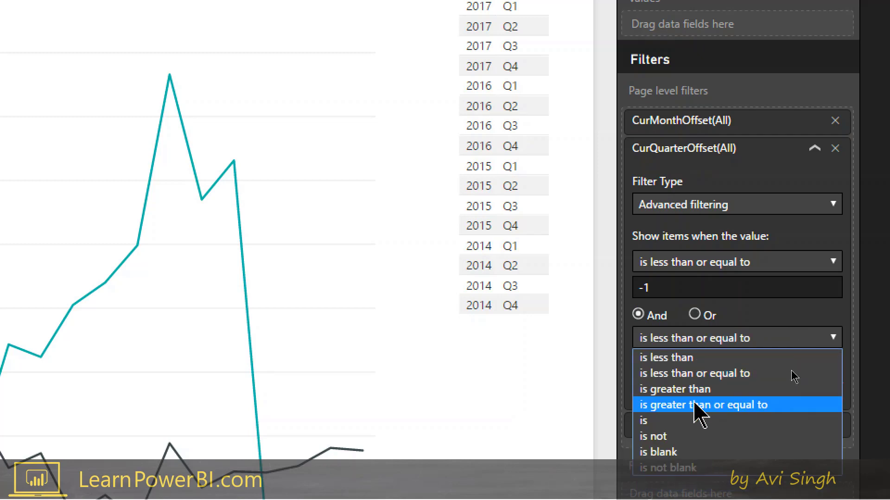
{"action": "left_click", "coordinate": [700, 419]}
{"action": "left_click", "coordinate": [697, 364]}
{"action": "type", "text": "-3"}
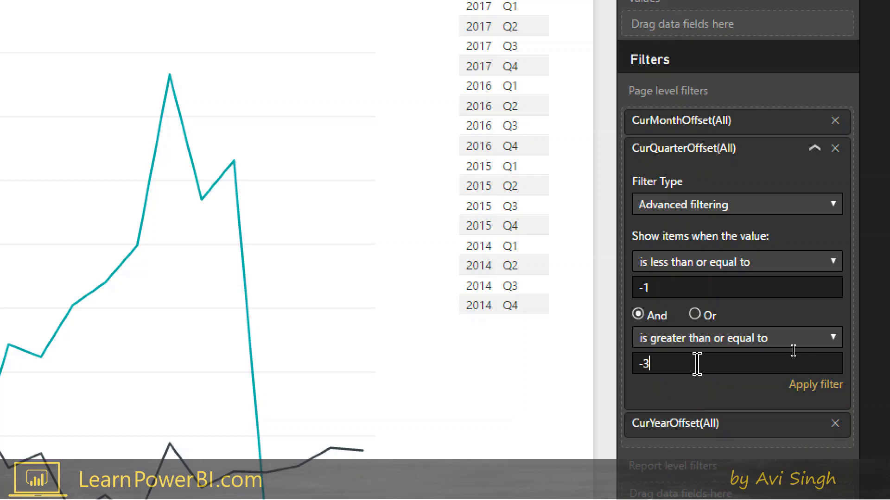
{"action": "left_click", "coordinate": [810, 392]}
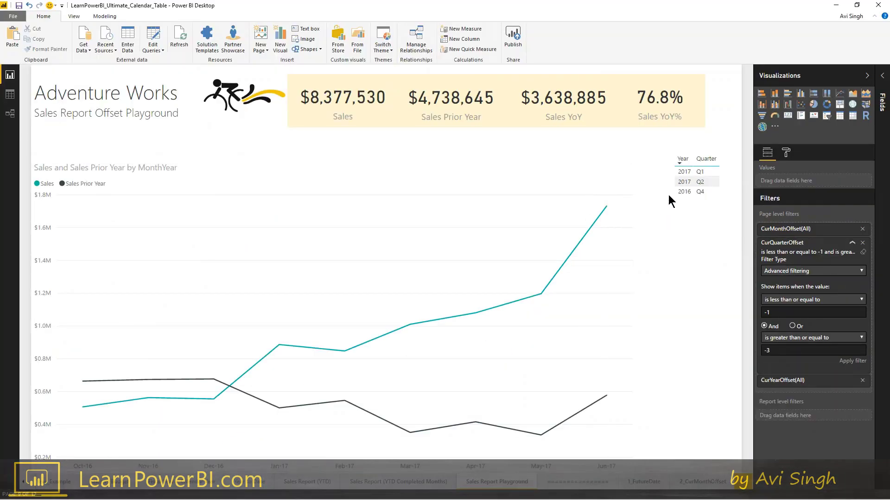
- Widen the Year and Quarter table, include CurQuarterOffset as a column, and view the table in focus mode
{"action": "left_click_drag", "start_coordinate": [691, 149], "coordinate": [671, 150]}
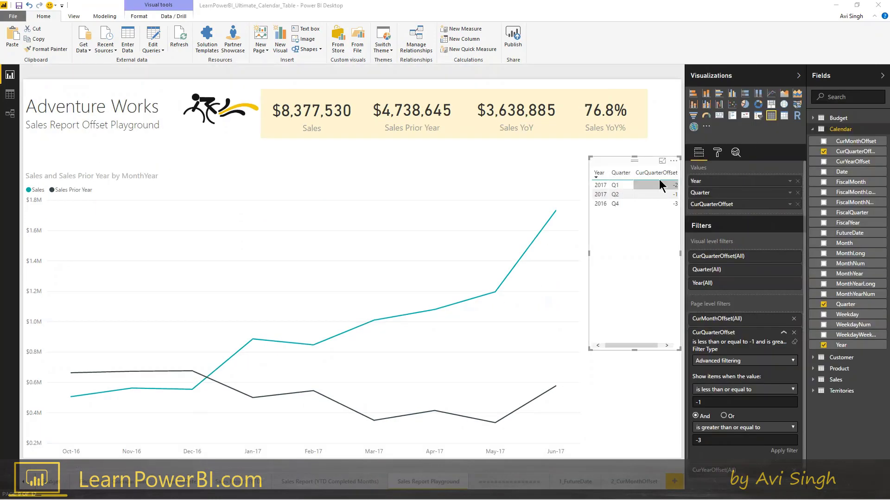
{"action": "left_click", "coordinate": [662, 161]}
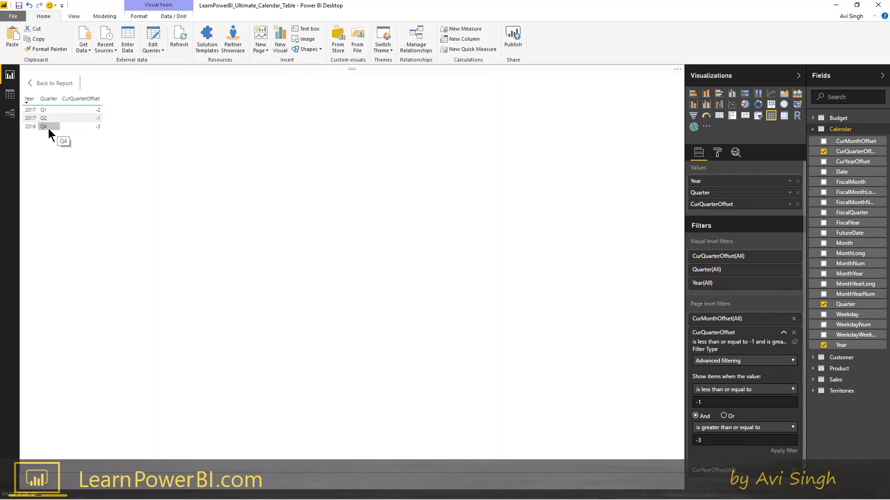
- Return from focus mode to the report page and apply a page-level CurYearOffset advanced filter showing items when the value is 0
{"action": "left_click", "coordinate": [55, 84]}
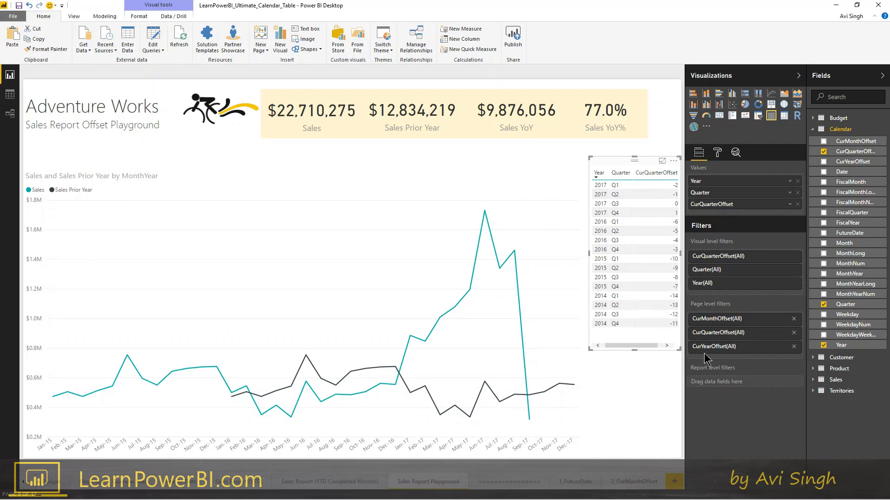
{"action": "left_click", "coordinate": [783, 348]}
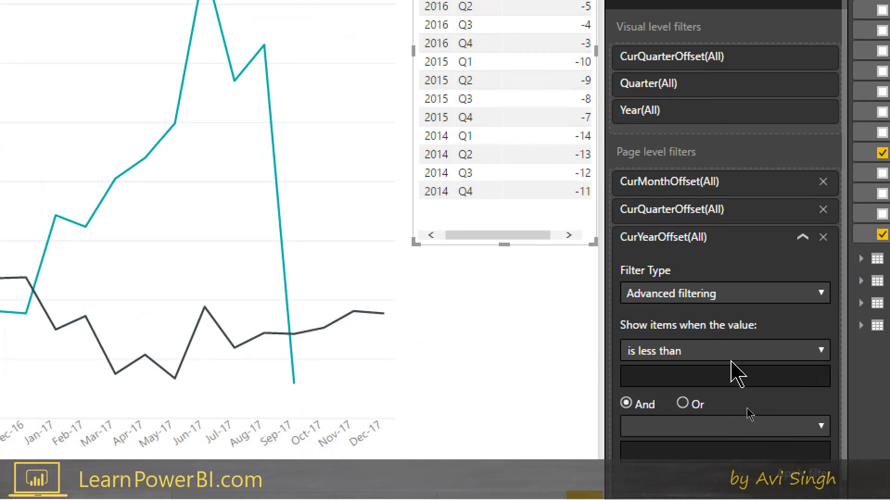
{"action": "left_click", "coordinate": [746, 404]}
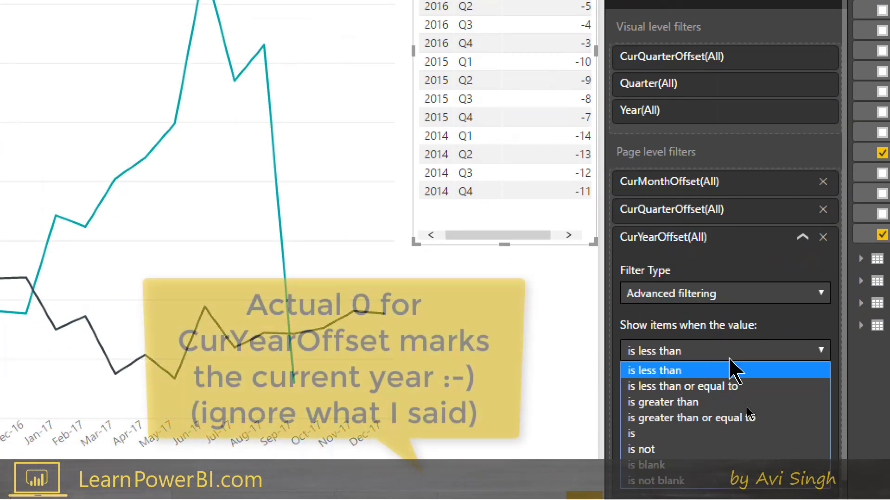
{"action": "left_click", "coordinate": [641, 434]}
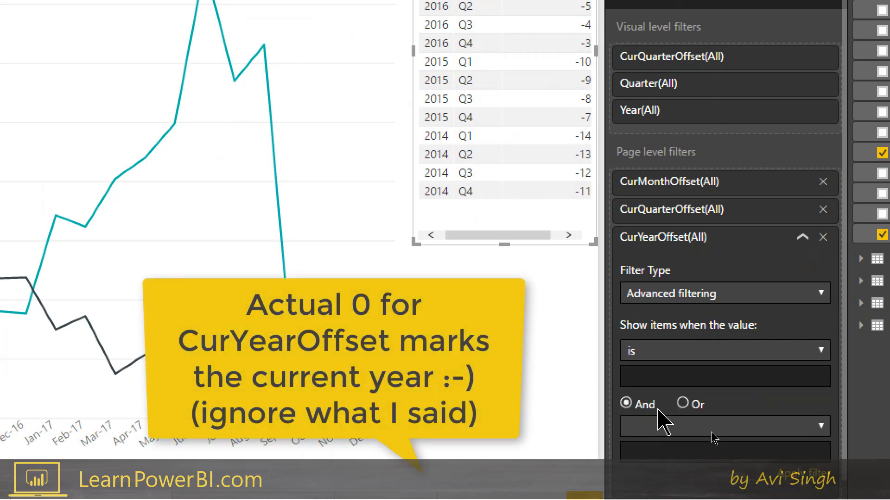
{"action": "left_click", "coordinate": [681, 384]}
{"action": "type", "text": "0"}
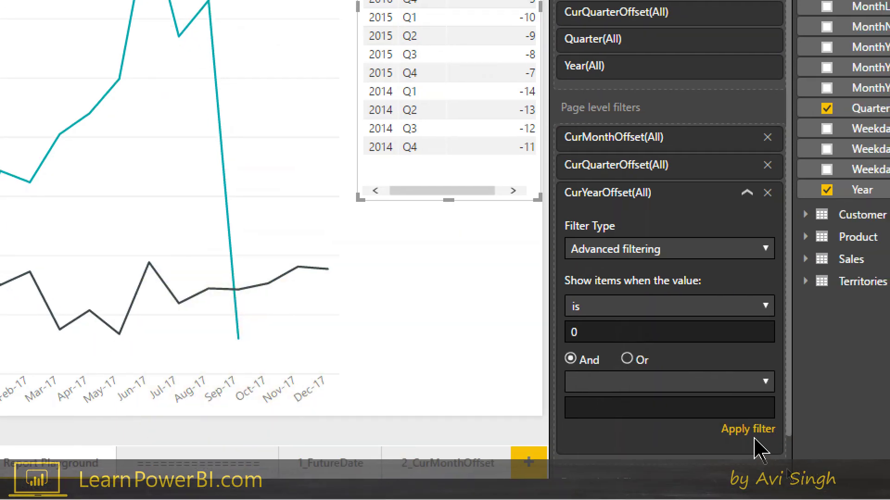
{"action": "left_click", "coordinate": [804, 473]}
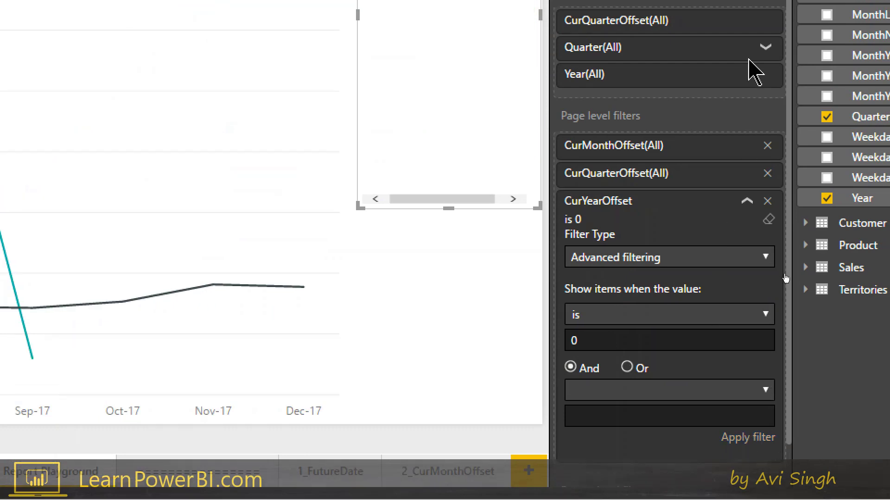